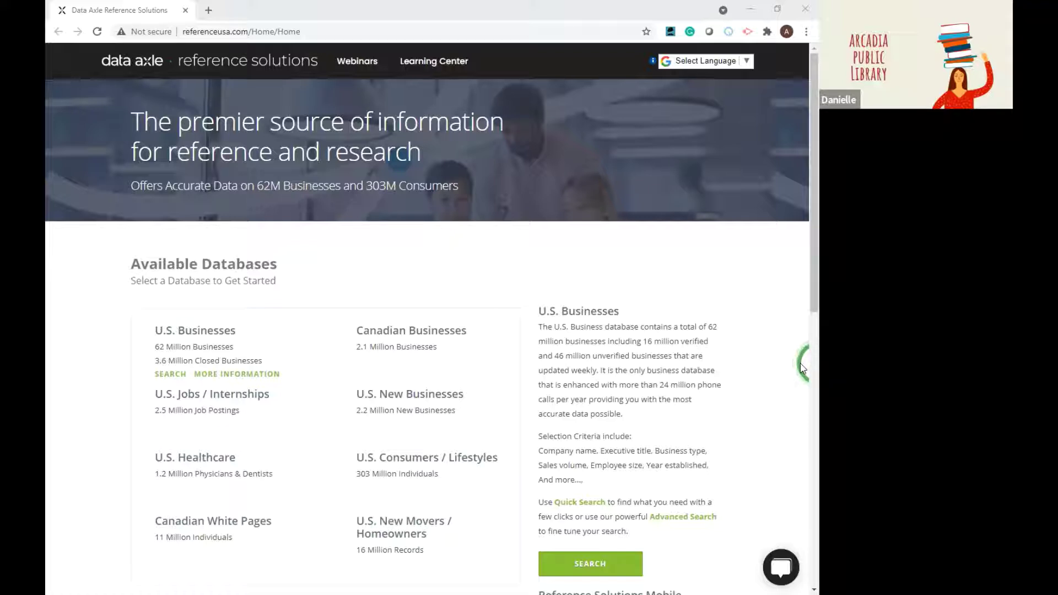
Step: Search the U.S. Consumers / Lifestyles database for a person by first and last name, with the state set to California
click(420, 463)
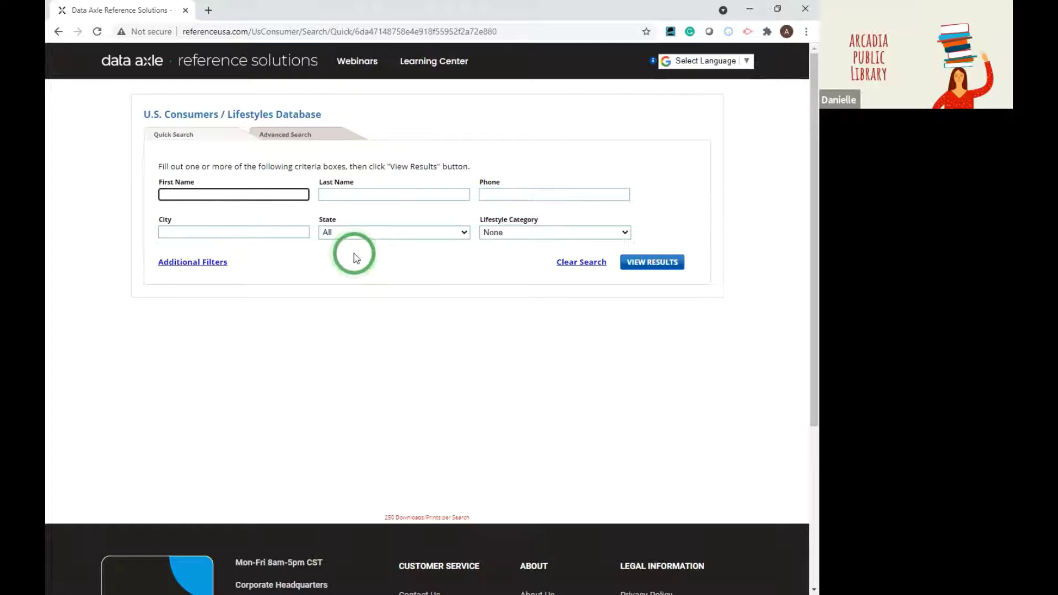
text(John)
key(Tab)
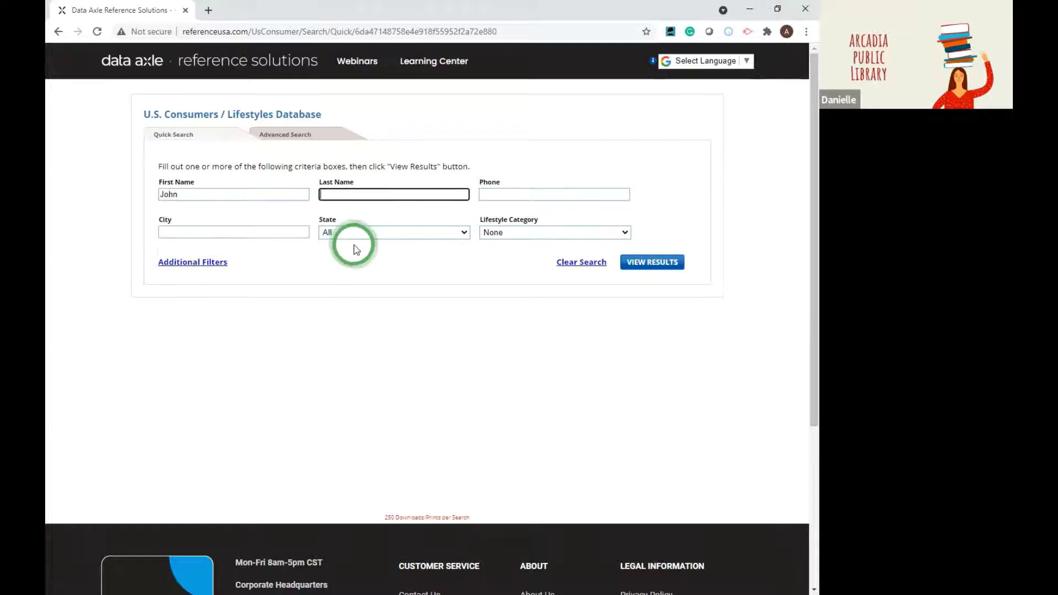
text(Smith)
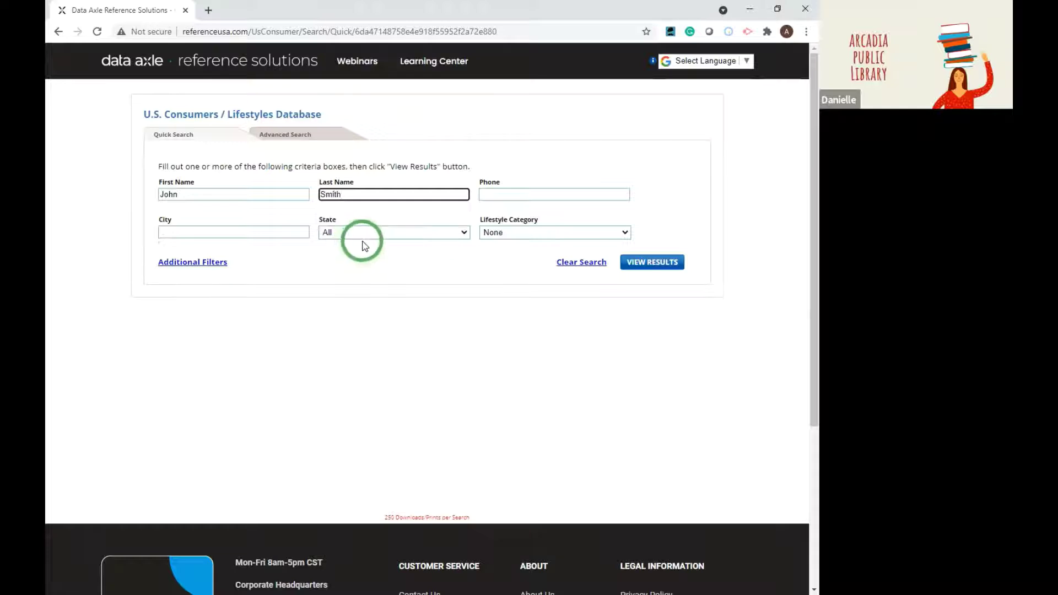
click(366, 257)
click(365, 232)
click(366, 299)
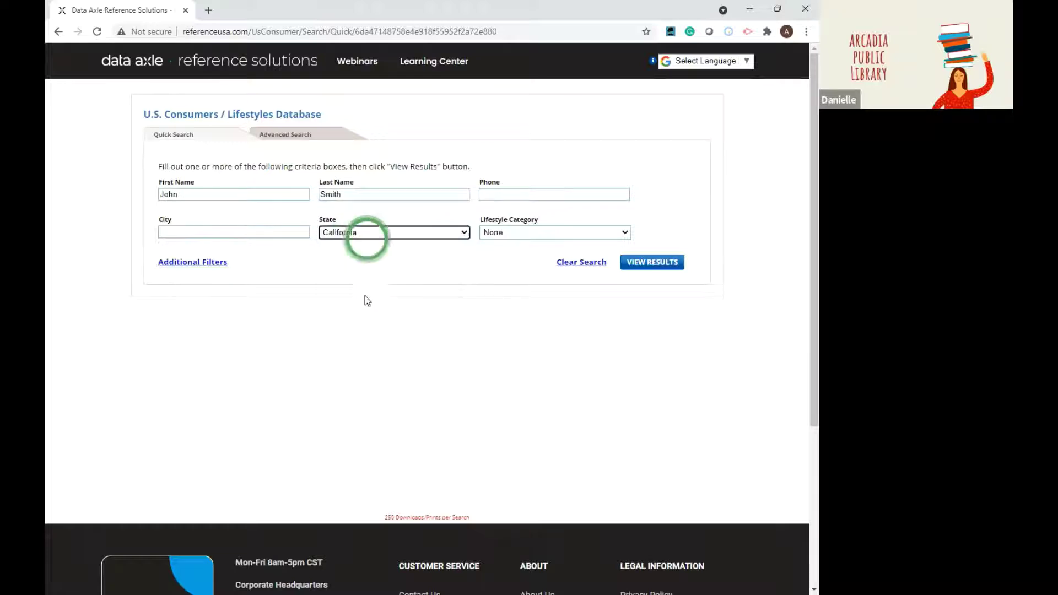
click(653, 263)
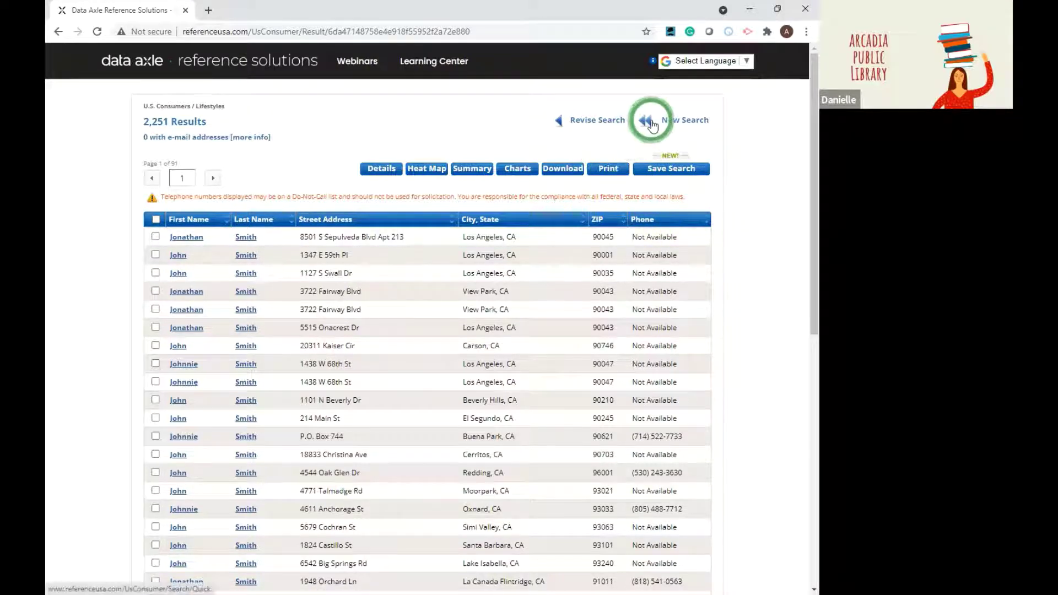
Step: Start a new advanced search and remove the Contacts per Household criterion
click(639, 134)
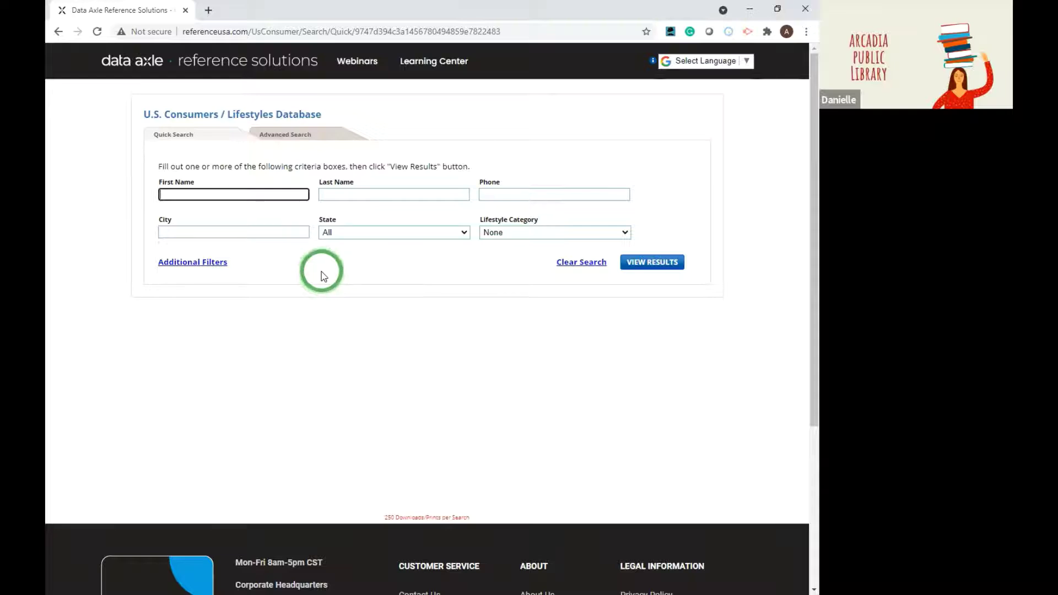
click(300, 143)
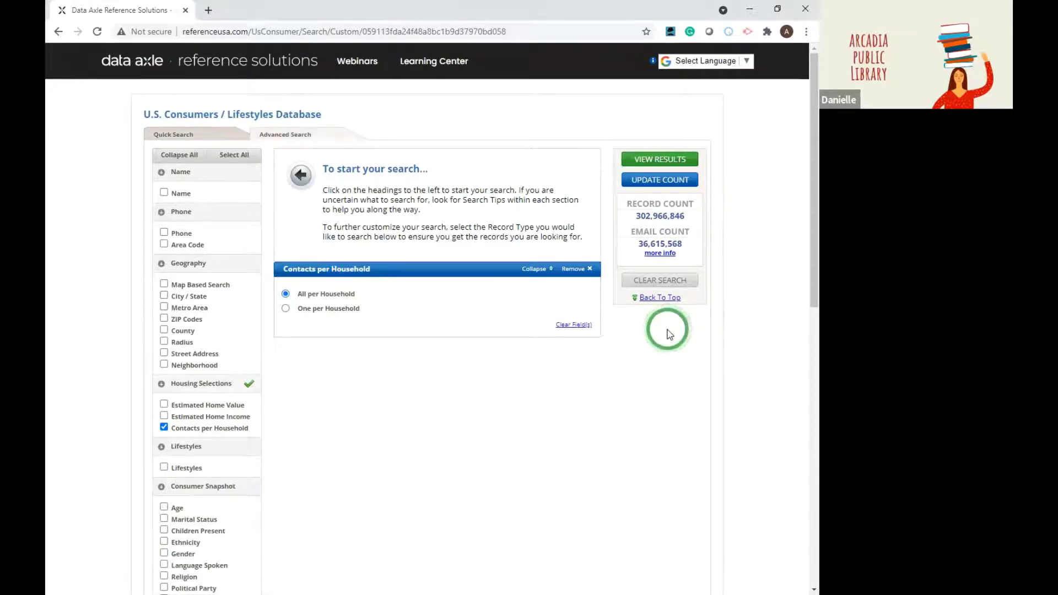
click(164, 428)
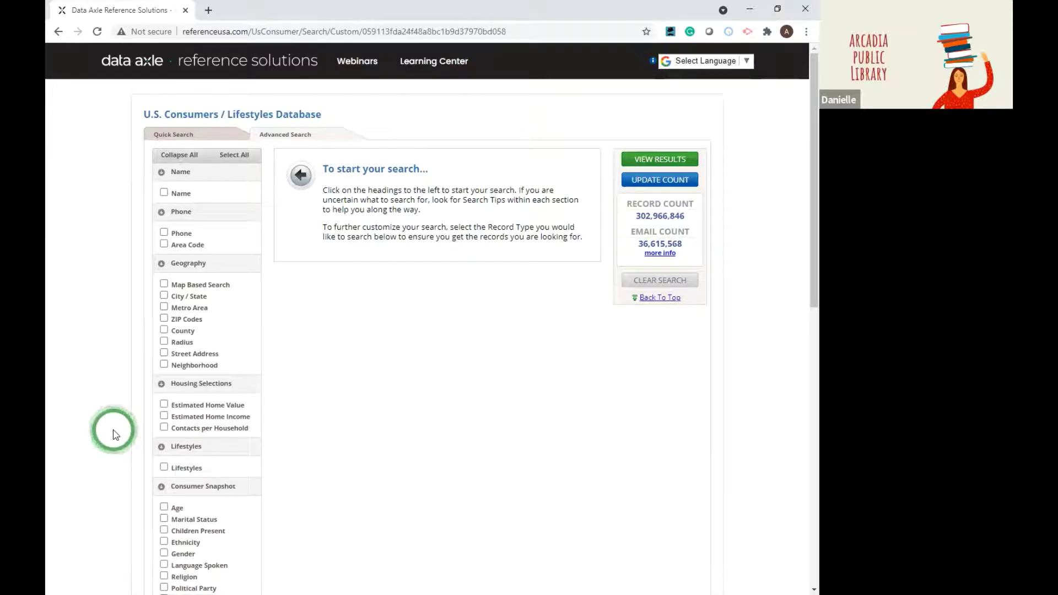
Step: Add an Estimated Home Income filter covering every bracket from $100,000 - $124,999 up to $500,000 Plus
click(164, 417)
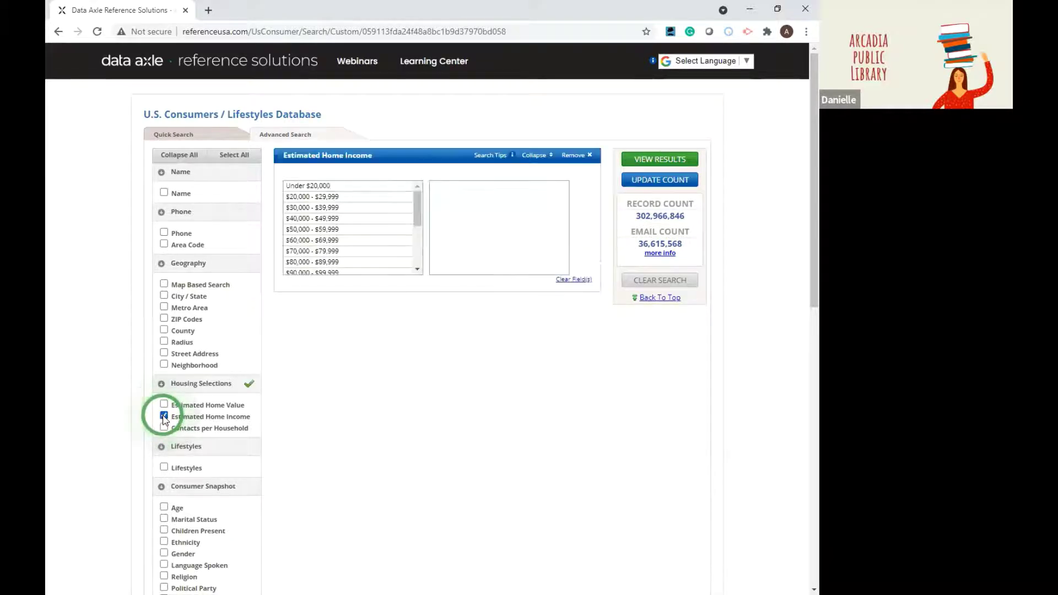
drag(415, 213, 417, 241)
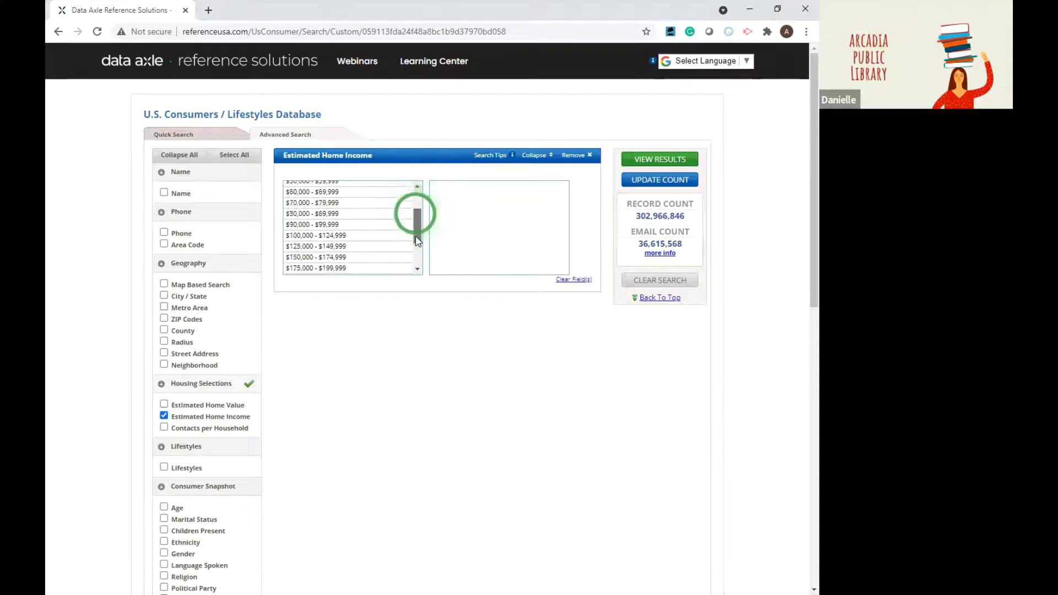
click(325, 214)
click(331, 225)
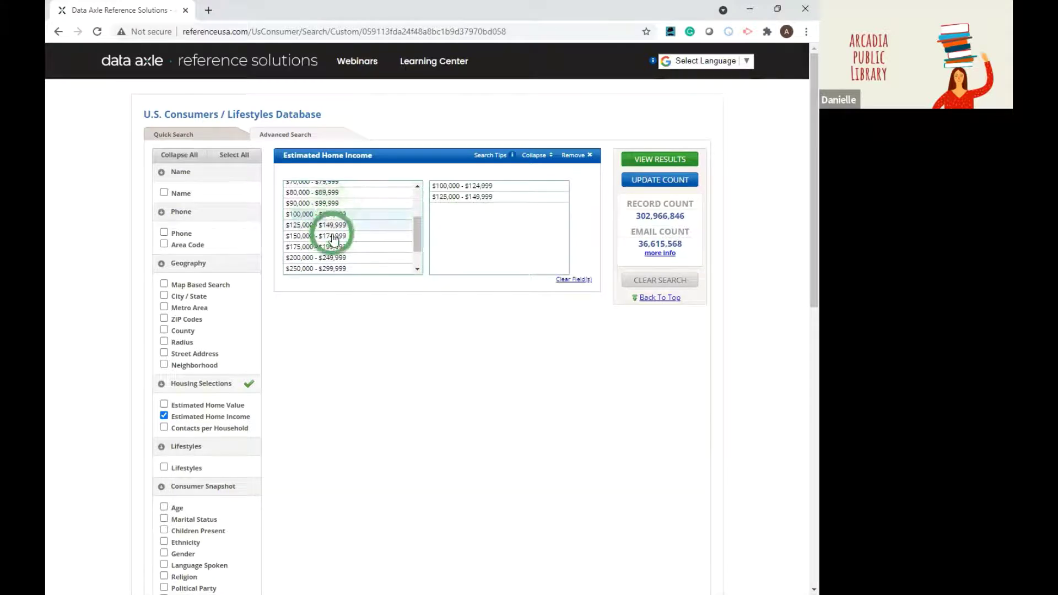
click(332, 236)
click(333, 247)
click(335, 257)
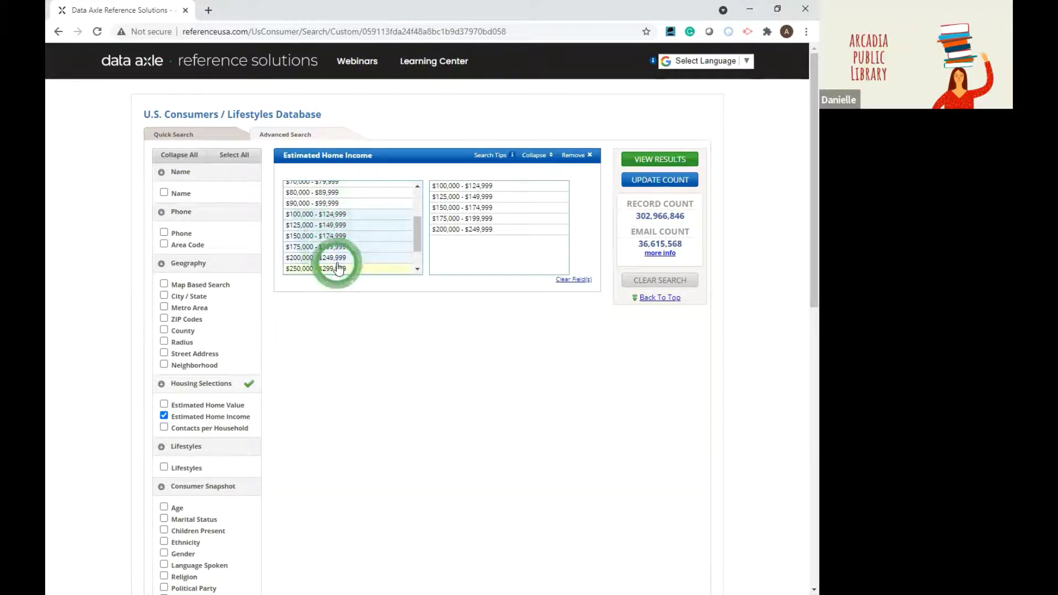
click(338, 268)
scroll(412, 236, down, 1)
click(329, 248)
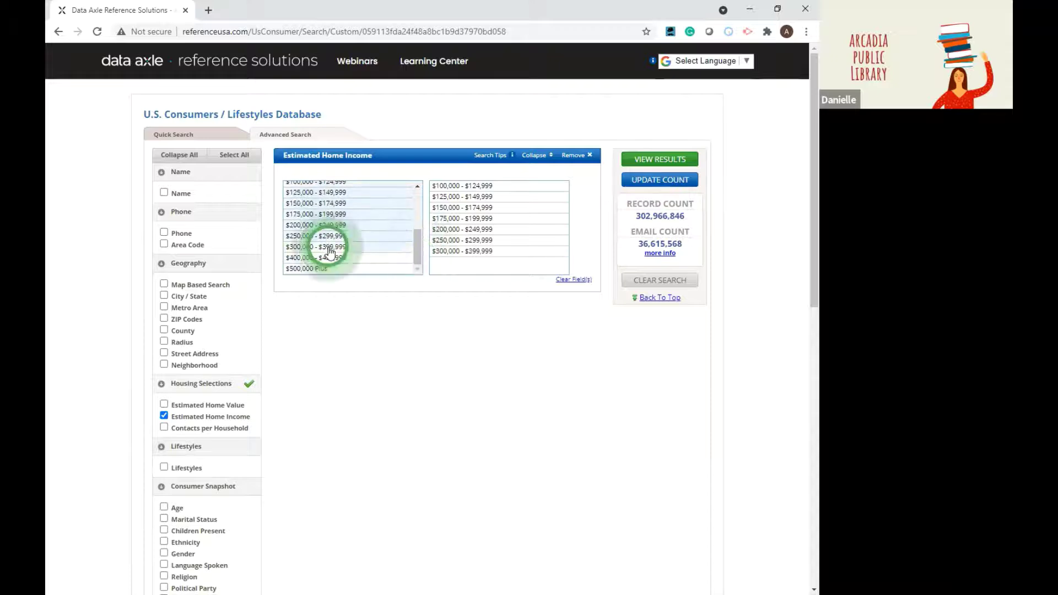
click(325, 256)
Step: Update the record count for the income criteria and collapse the Estimated Home Income section
click(639, 179)
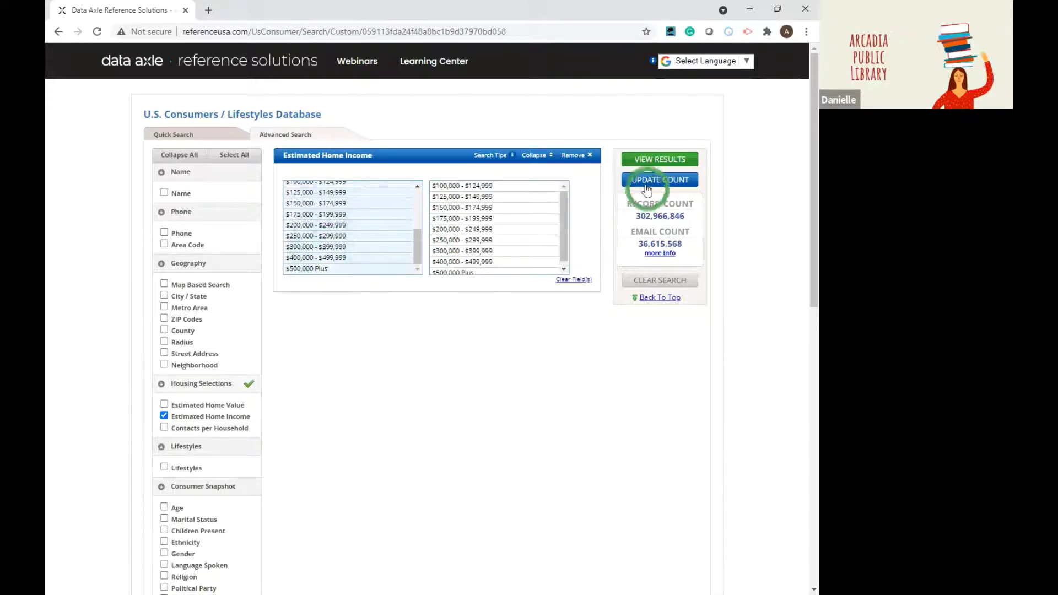
click(578, 346)
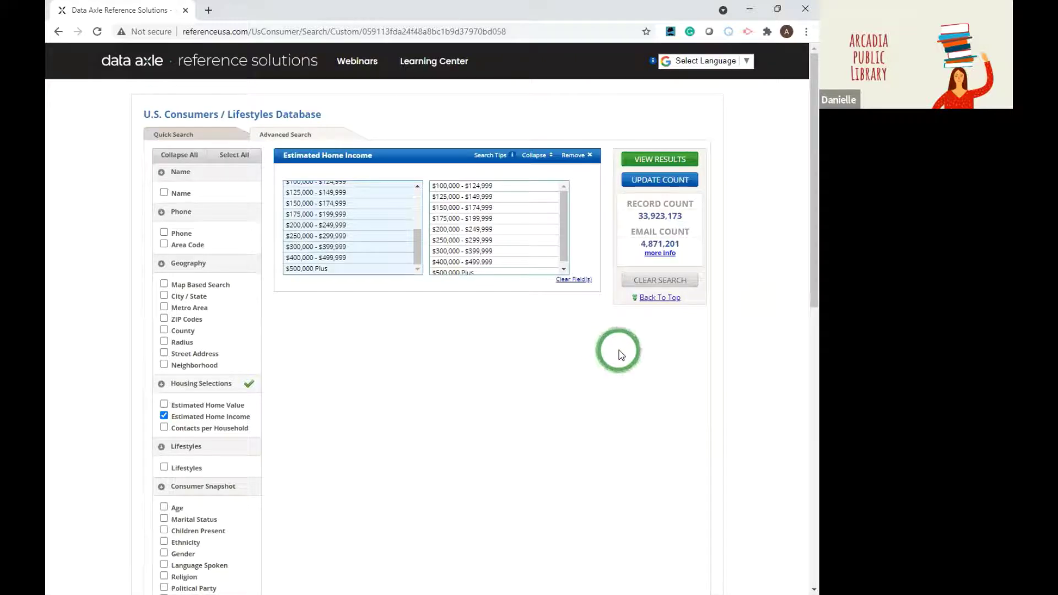
click(536, 156)
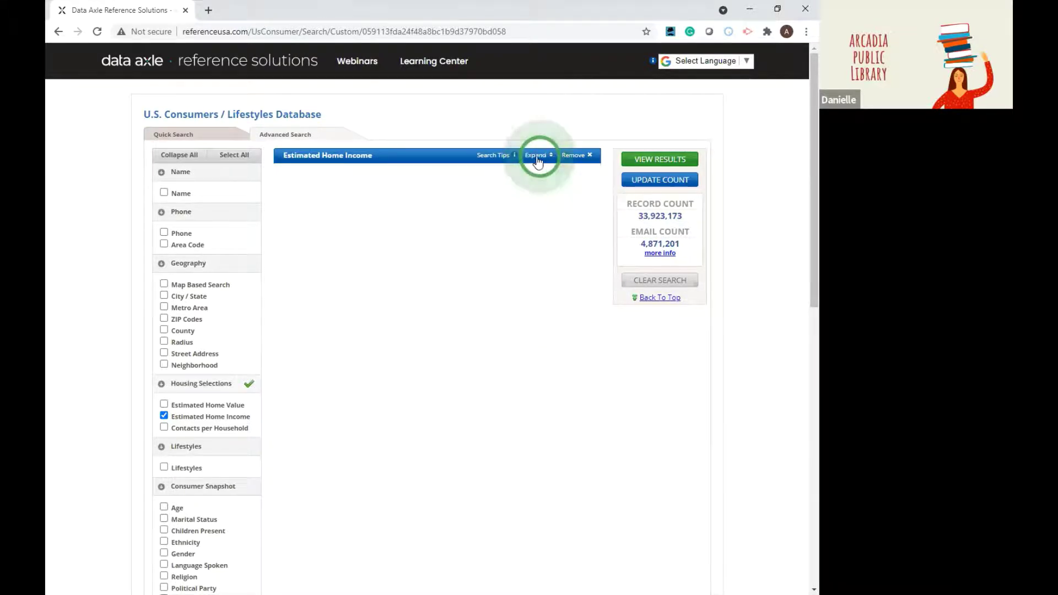
Step: Add a Lifestyles filter for Health / Diet / Fitness, update the record count and collapse the section
click(188, 468)
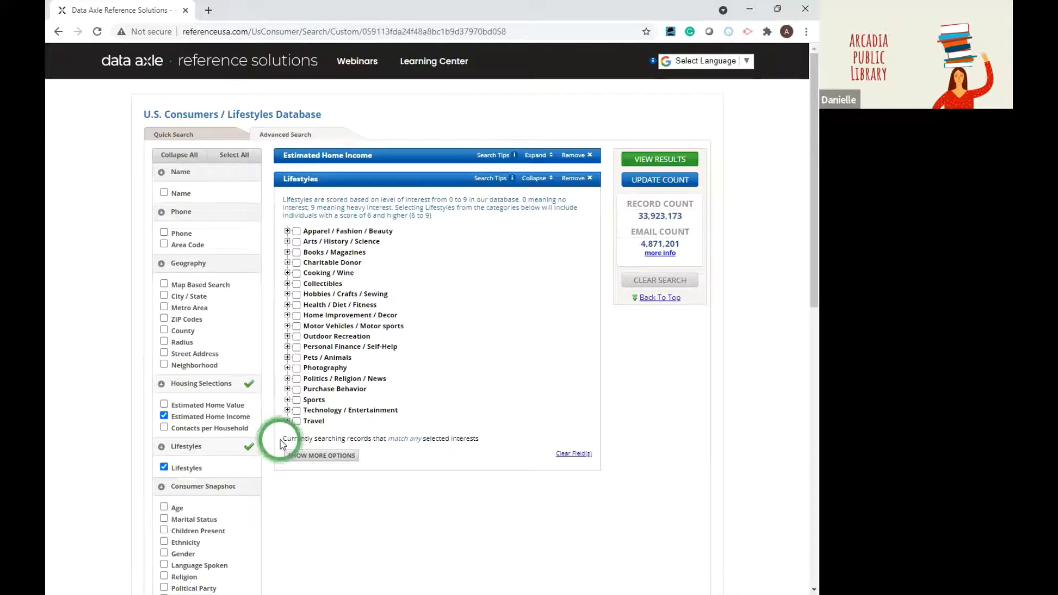
click(287, 273)
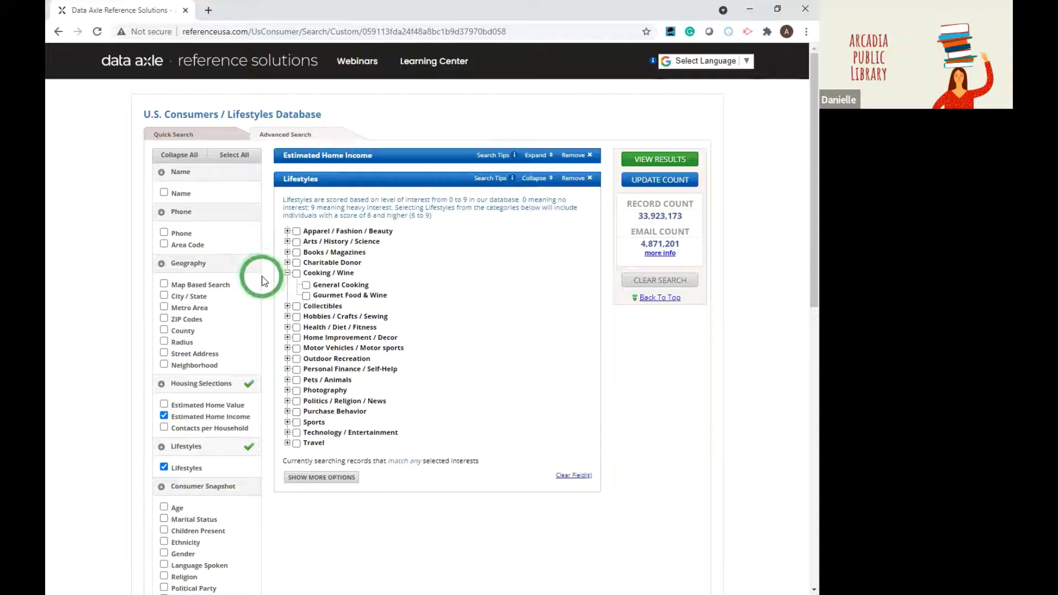
click(296, 328)
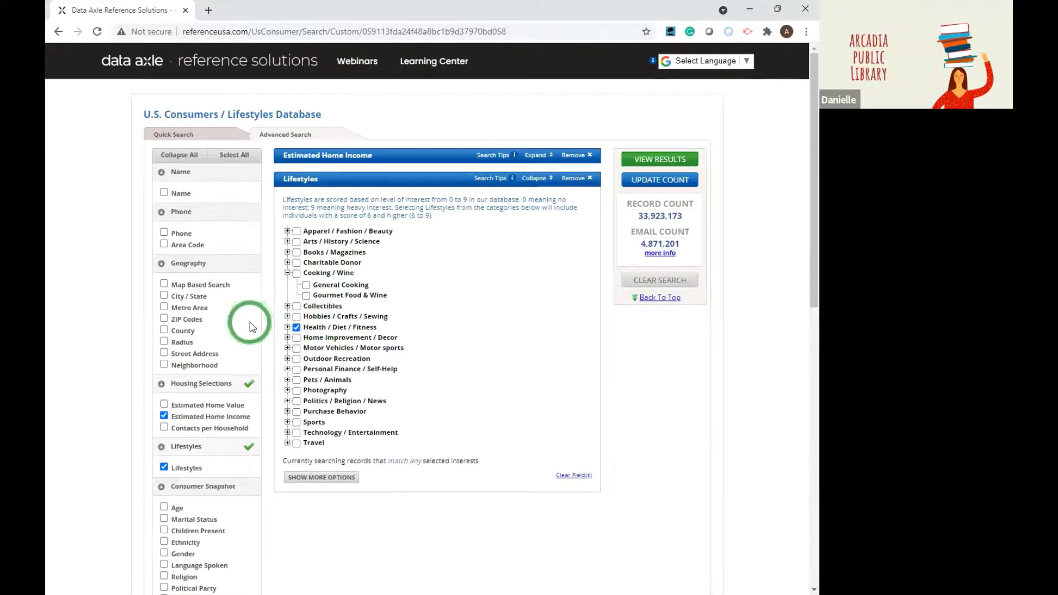
click(661, 182)
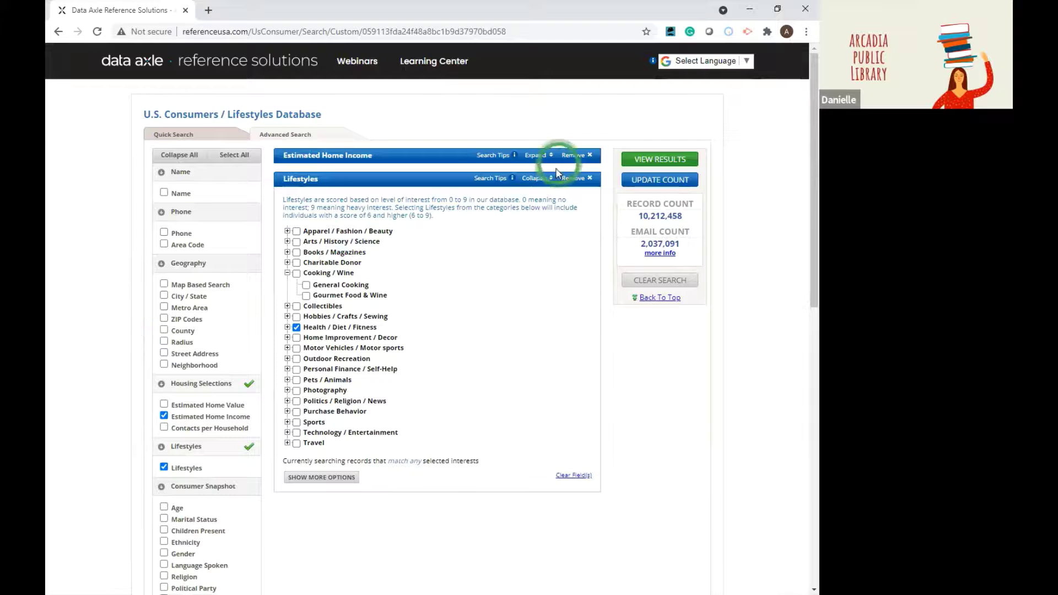
click(535, 178)
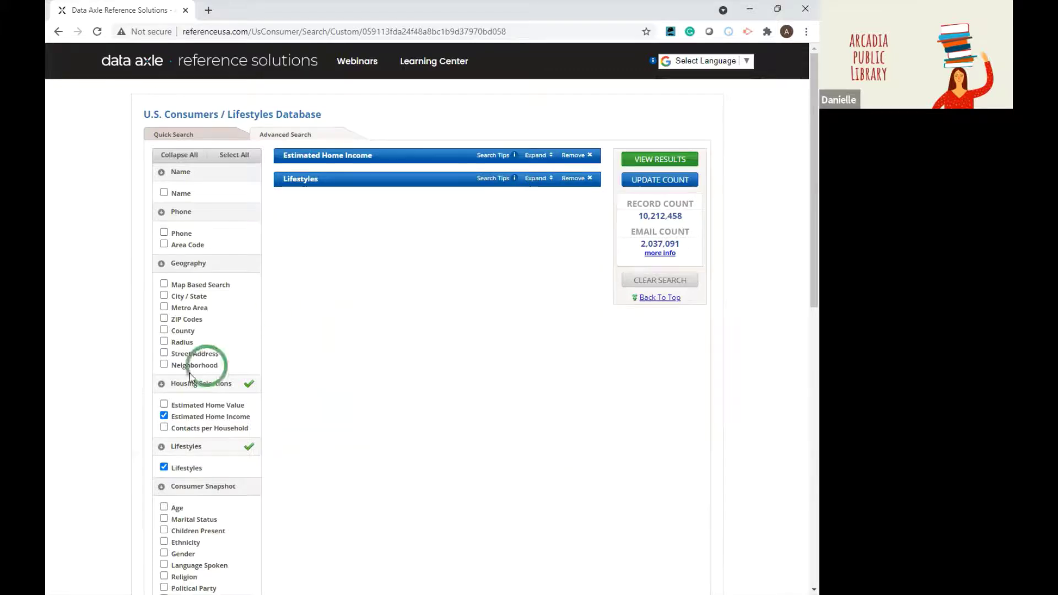
Step: Limit the search to a radius of 12 miles around ZIP code 91006, update the count and view the results
click(165, 341)
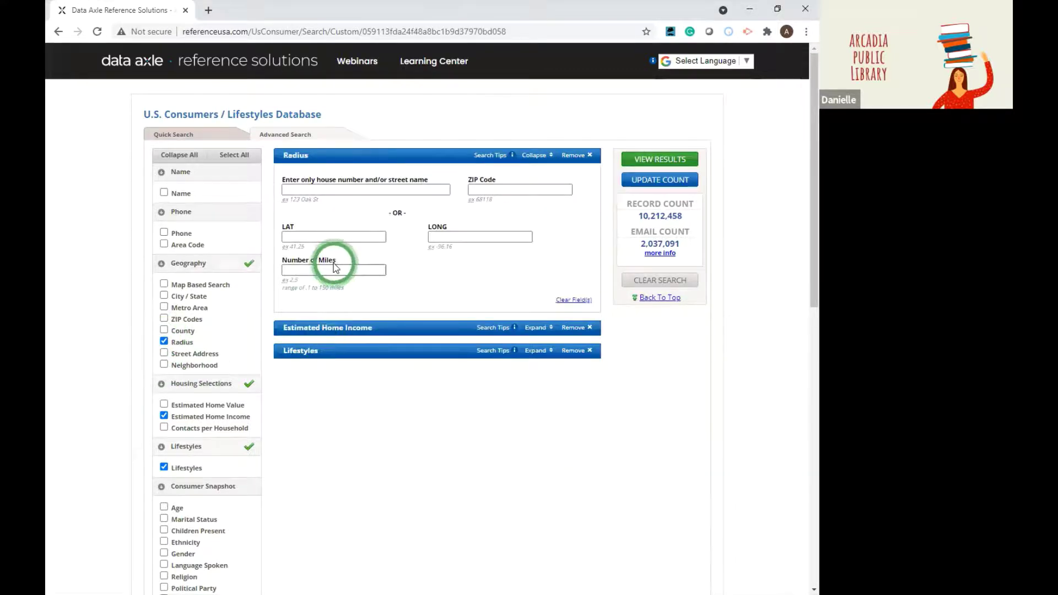
click(526, 189)
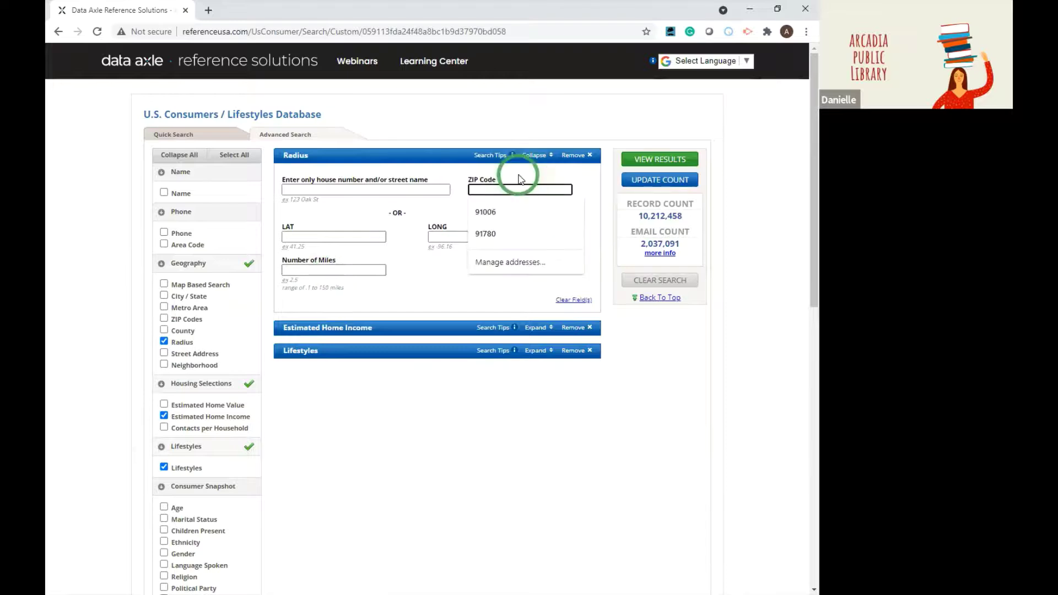
text(91006)
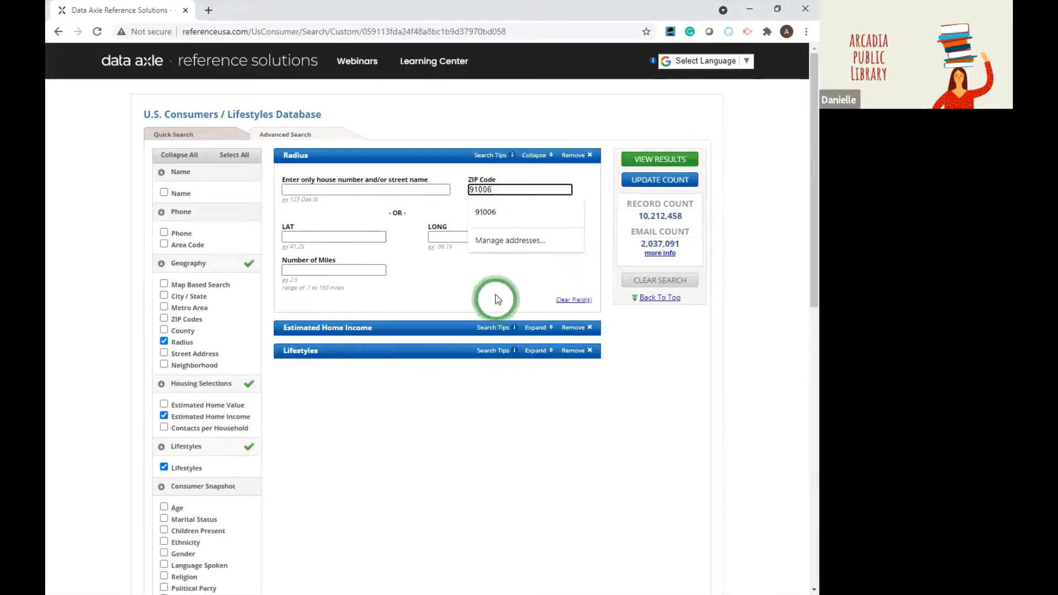
click(493, 289)
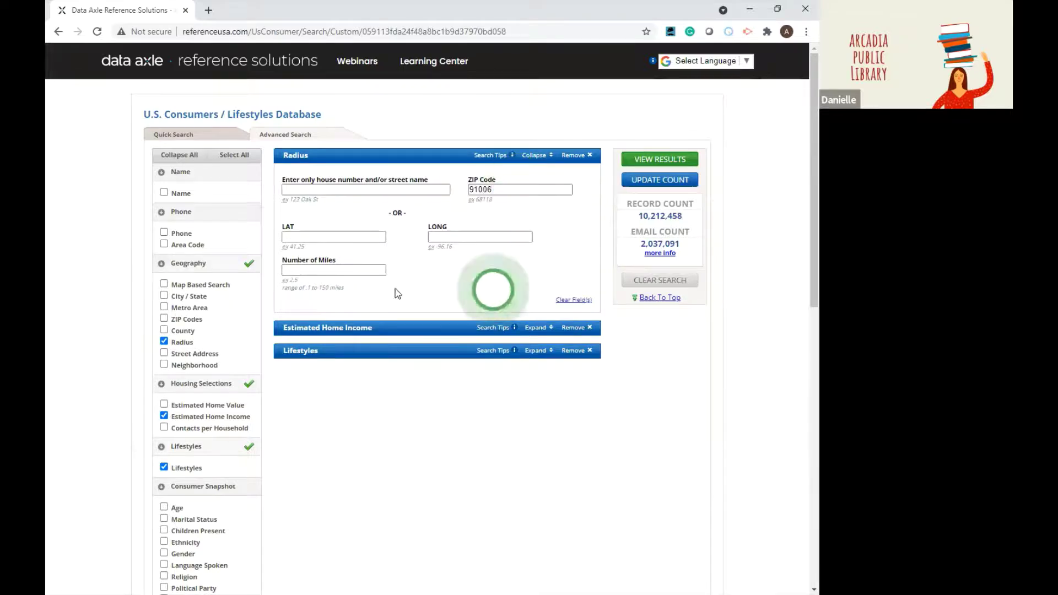
click(328, 269)
text(12)
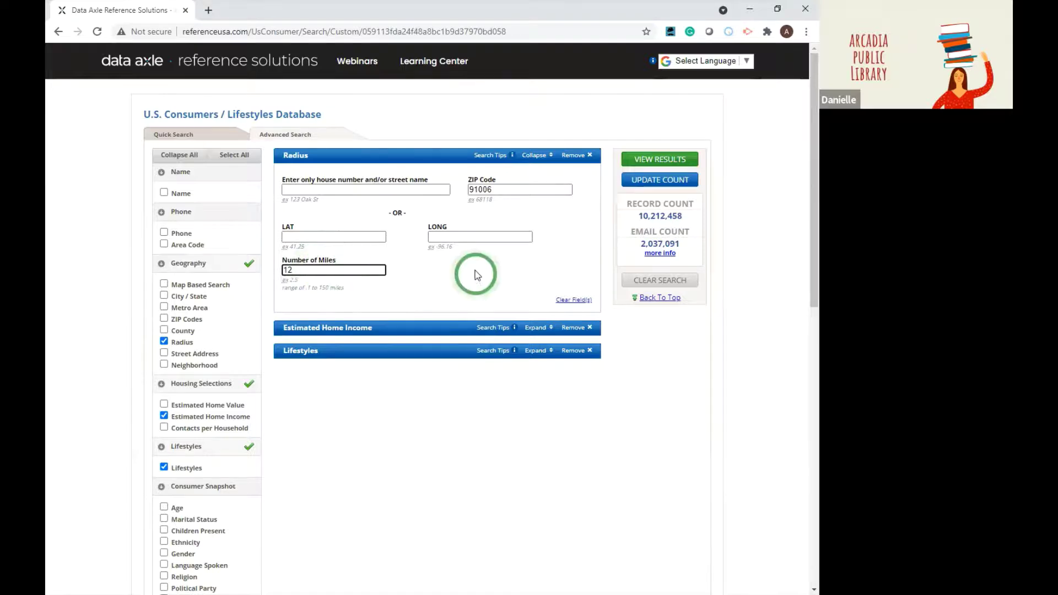
click(646, 186)
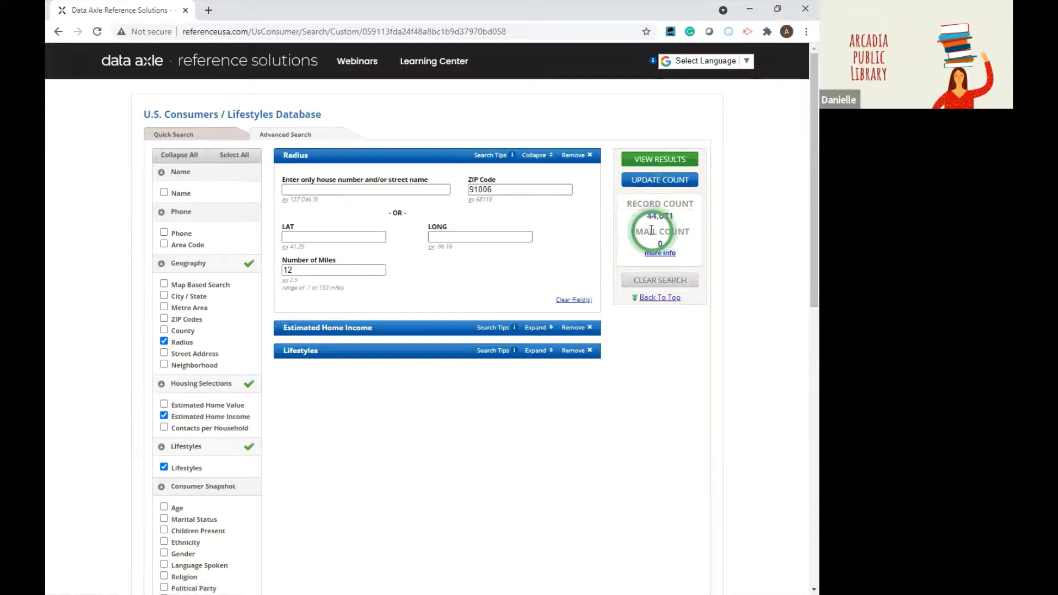
click(647, 160)
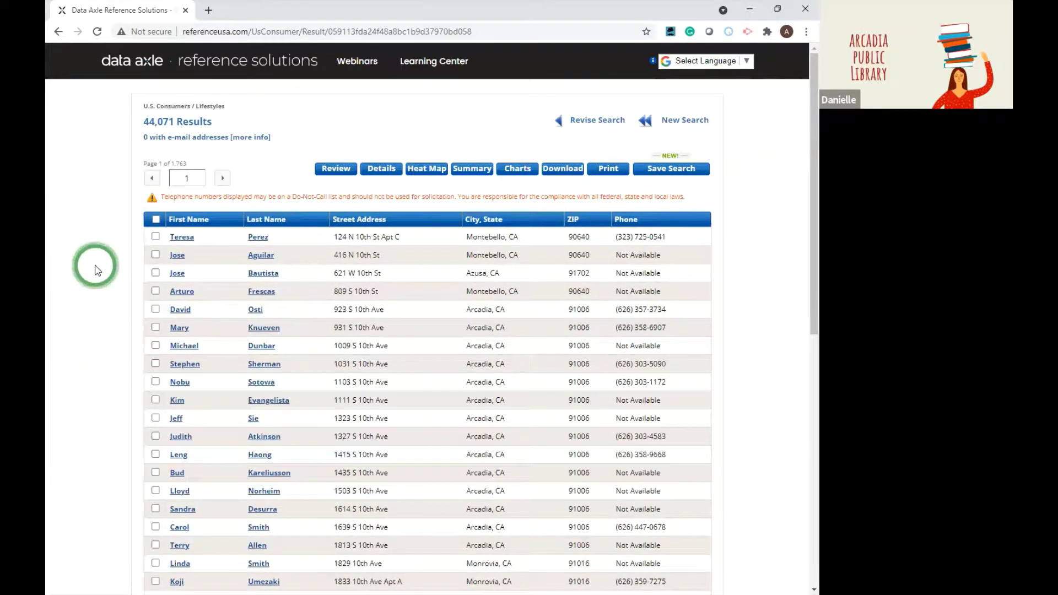
Step: Examine the location density of the results on the heat map around Los Angeles, and return to the results list
click(427, 173)
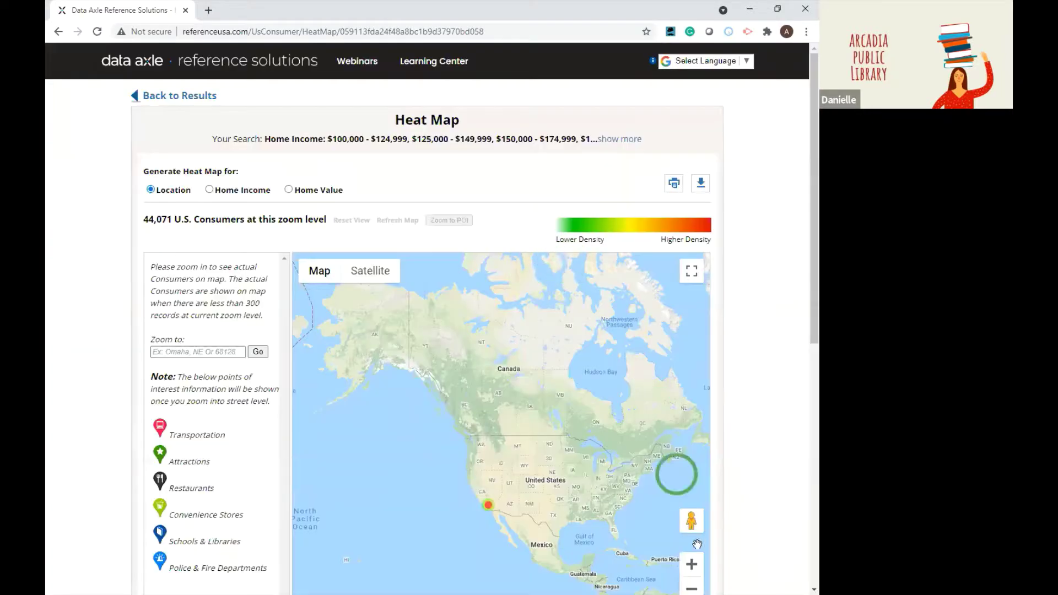
click(691, 565)
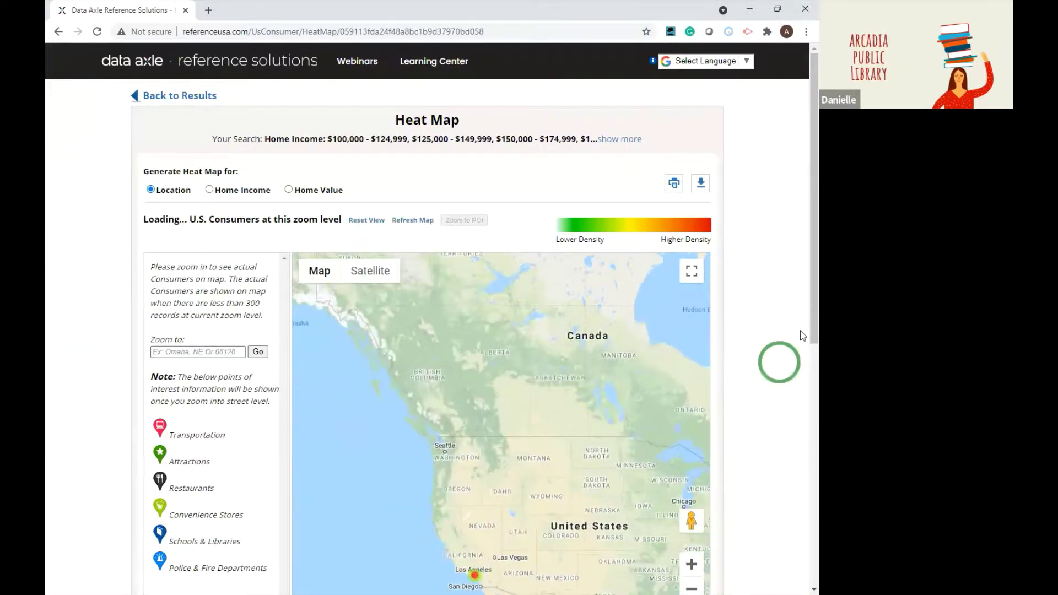
scroll(793, 375, down, 2)
drag(556, 474, 575, 367)
click(683, 466)
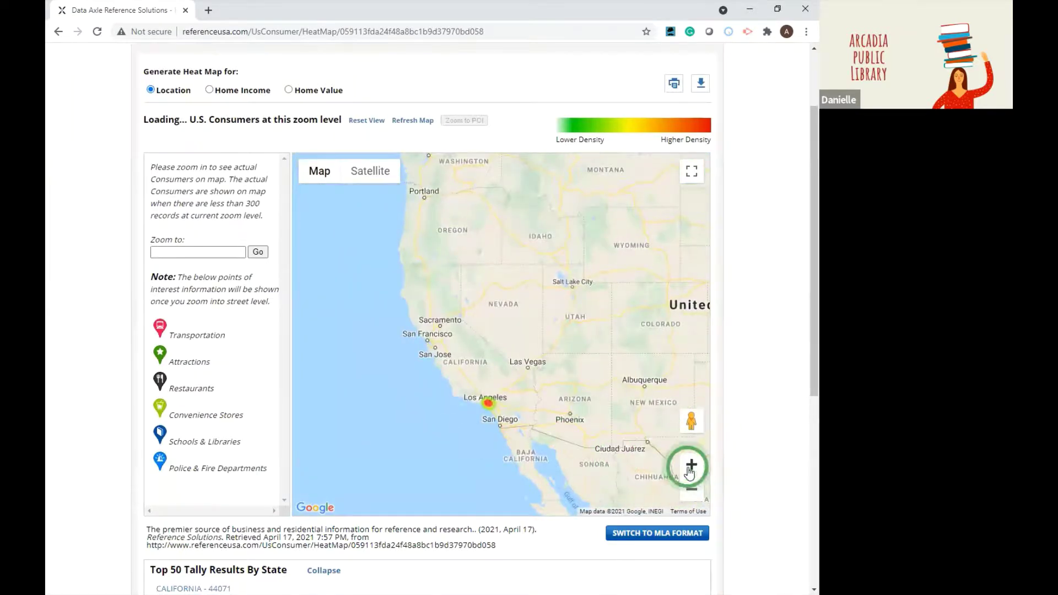
click(689, 464)
drag(579, 417, 587, 312)
click(690, 464)
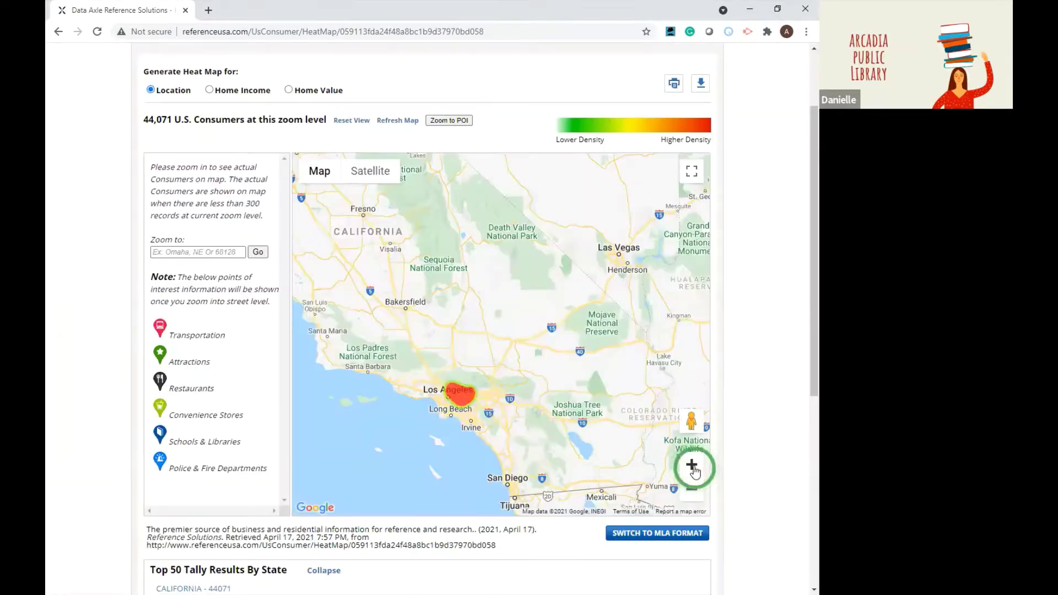
click(692, 466)
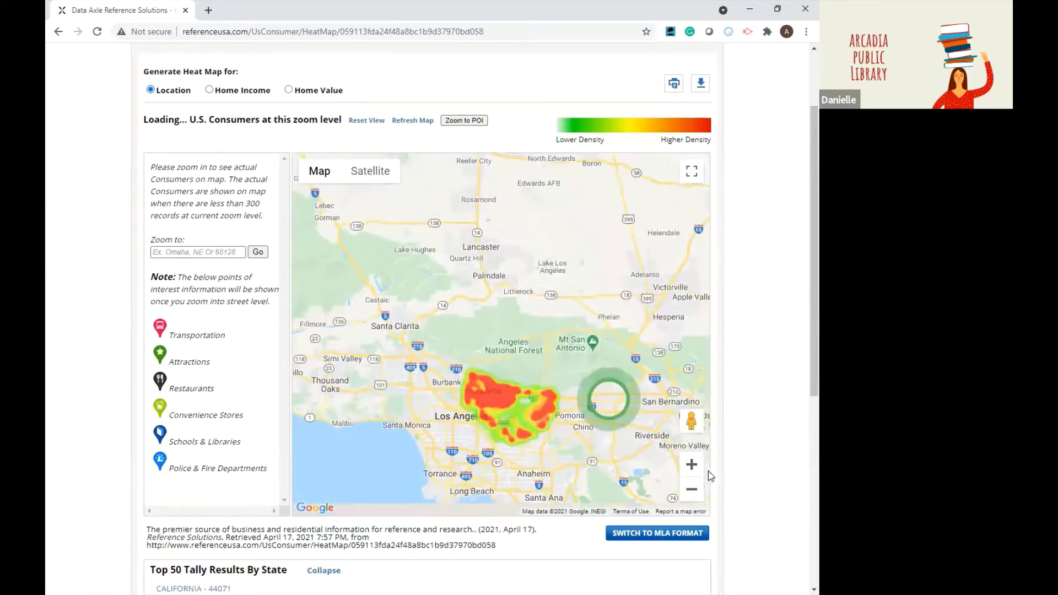
click(691, 465)
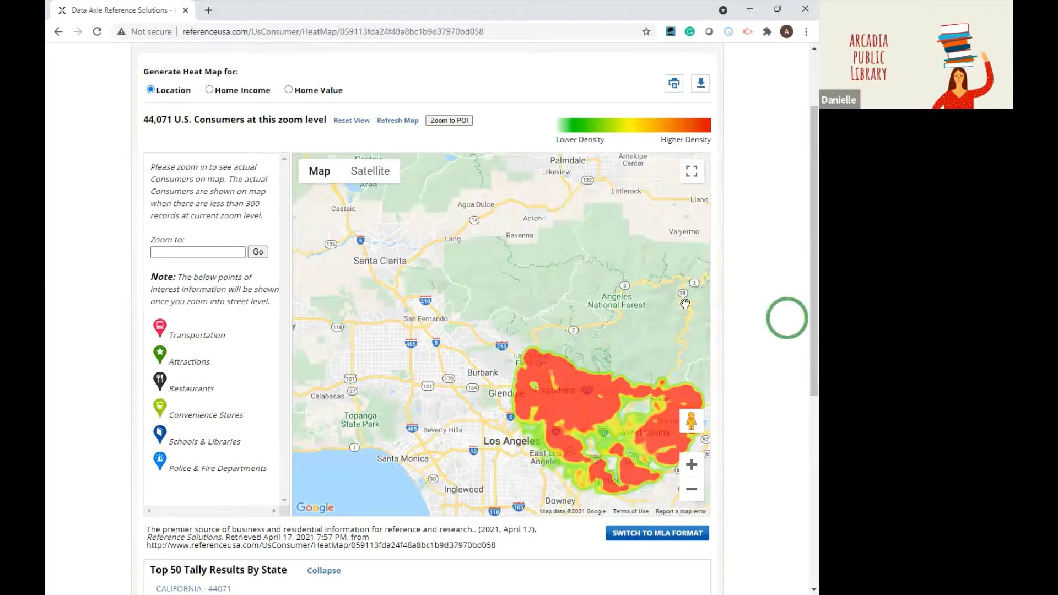
scroll(800, 219, up, 2)
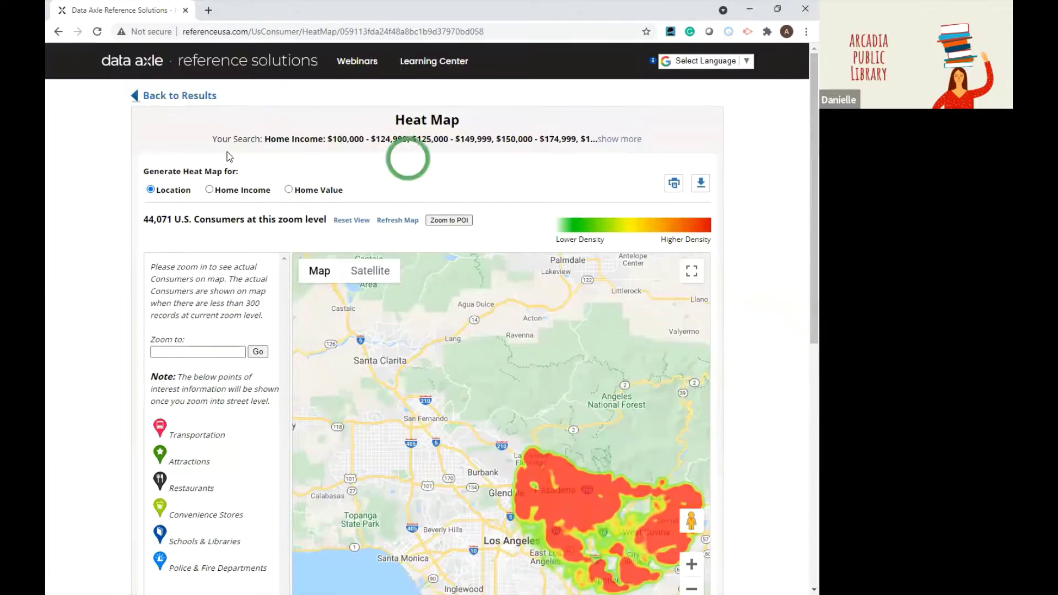
click(187, 96)
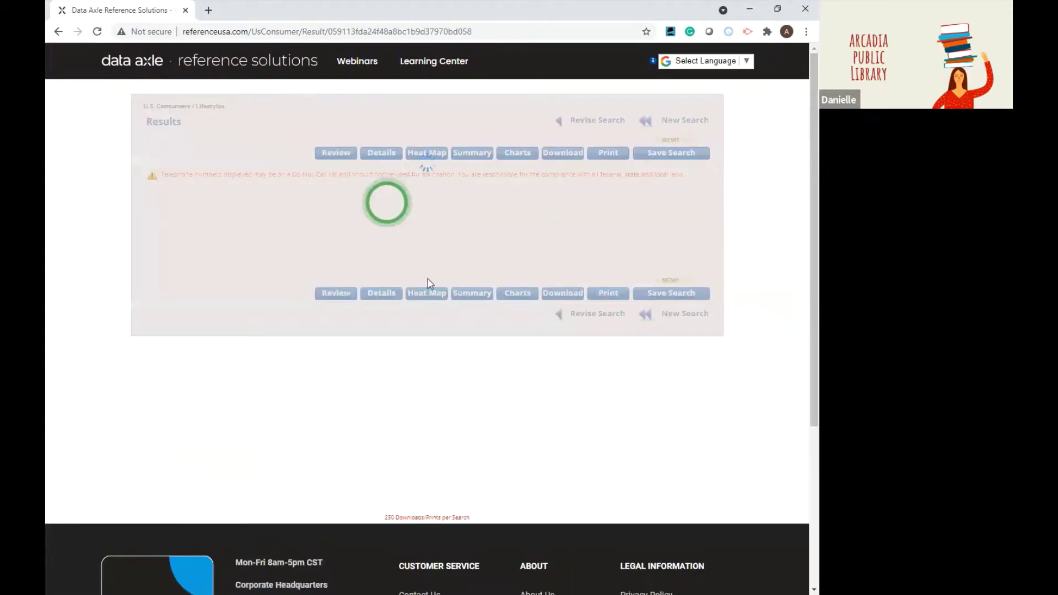